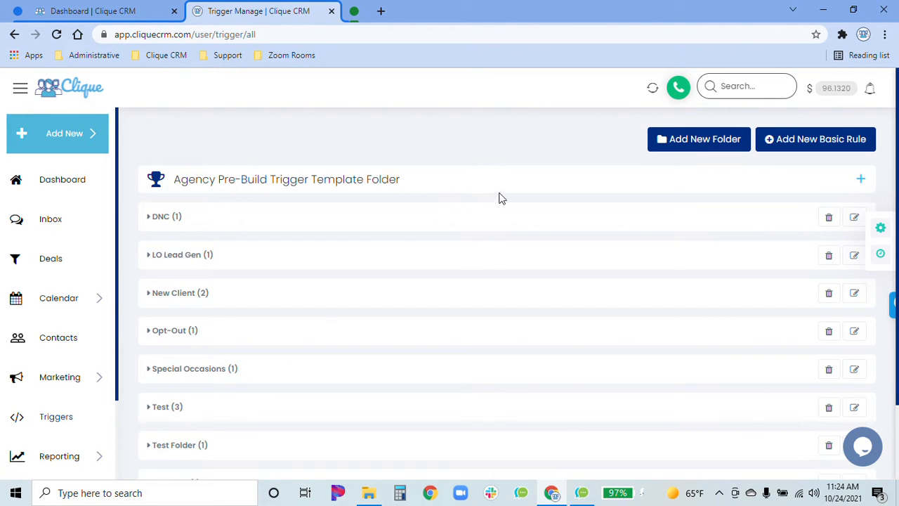
Look over the folders available in the Agency Pre-Build Trigger Template Folder, then collapse it again
left_click(493, 186)
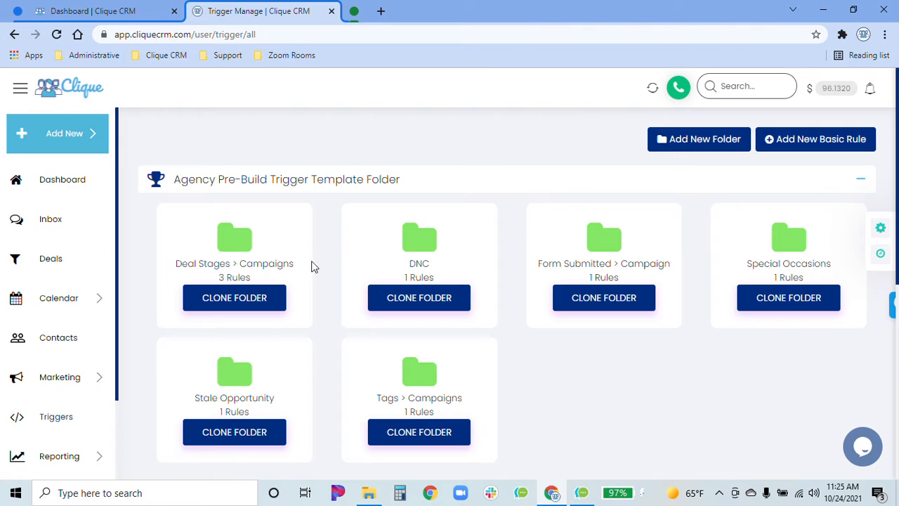
left_click(488, 186)
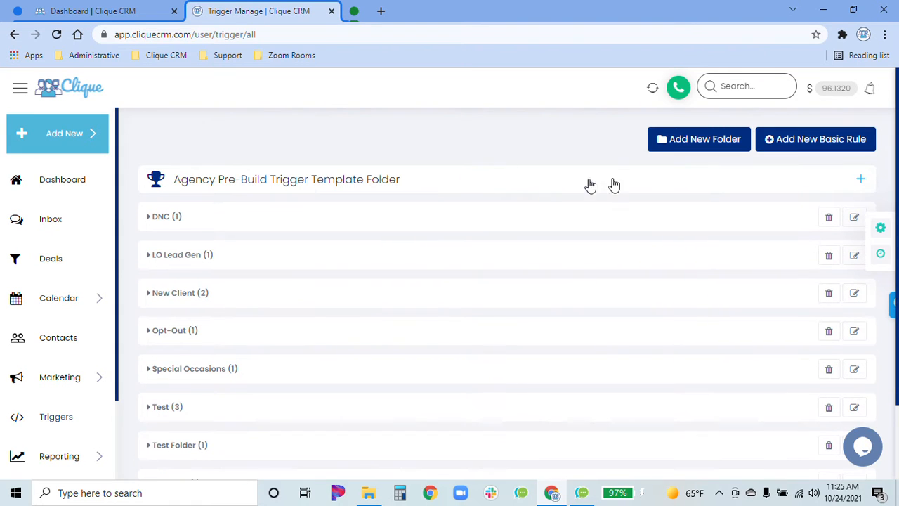
Create a new trigger folder named "Won > New Client"
left_click(699, 139)
left_click(442, 172)
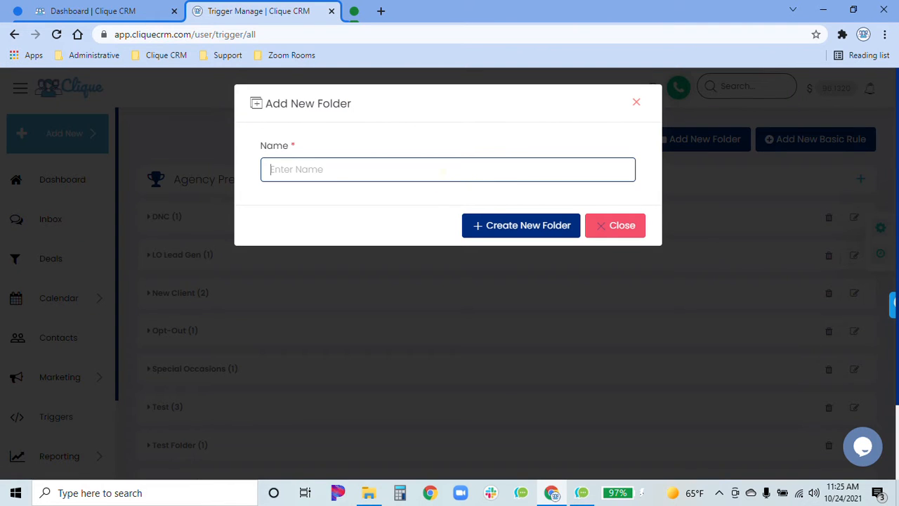
key("Caps_Lock")
type("W")
key("Caps_Lock")
type("on ")
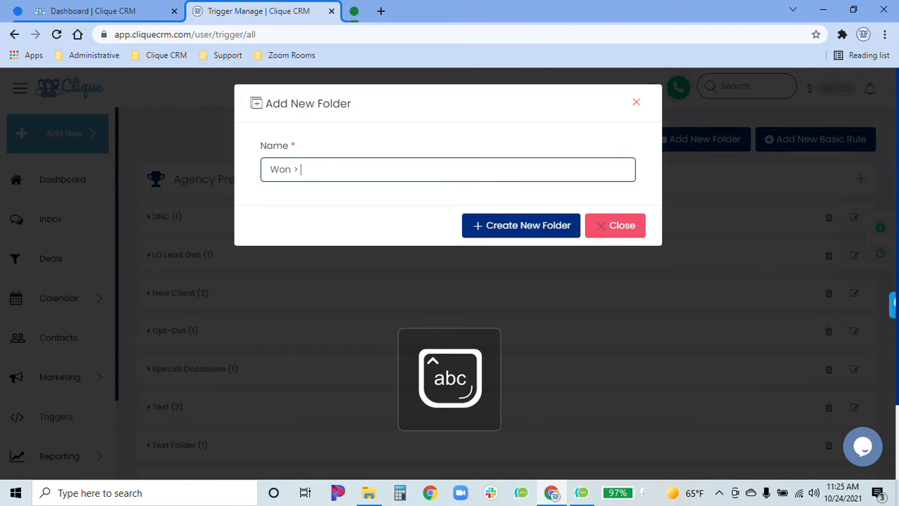
type(">")
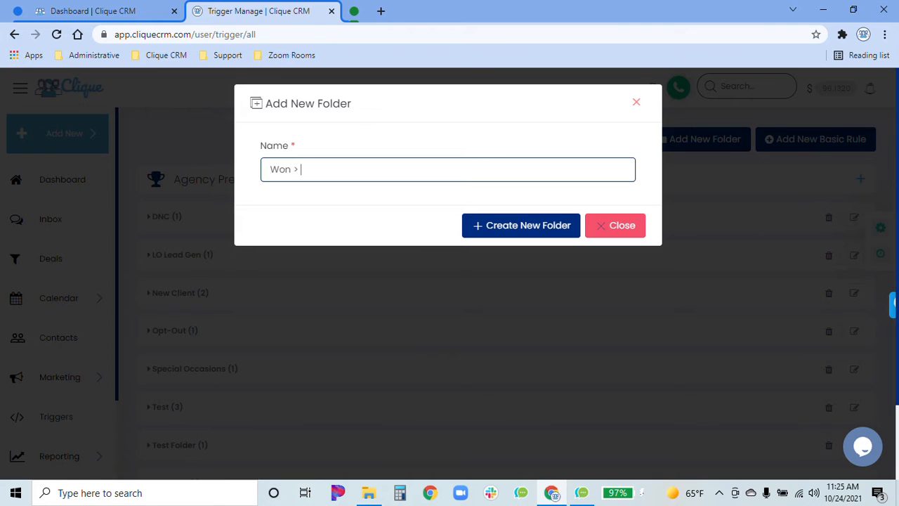
key("Caps_Lock")
type("N")
key("Caps_Lock")
type("ew")
key("Caps_Lock")
type("C")
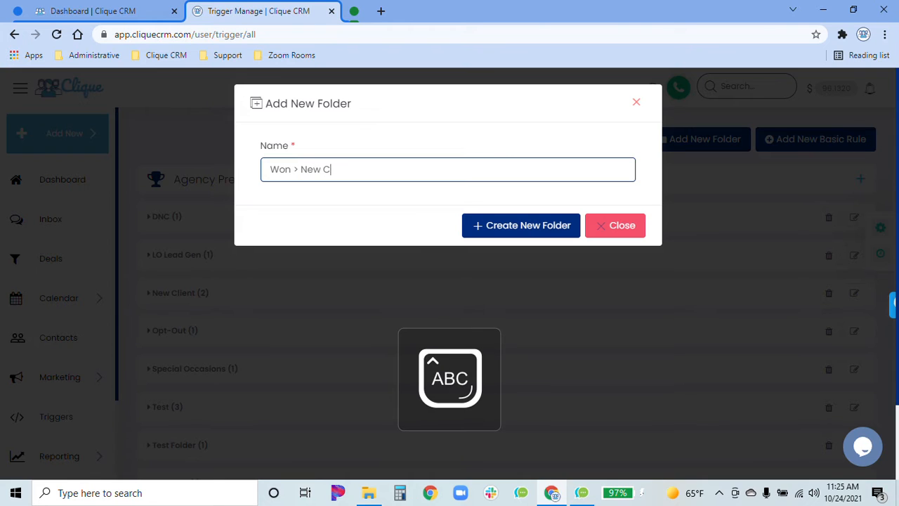
key("Caps_Lock")
type("liqe")
key("BackSpace")
key("BackSpace")
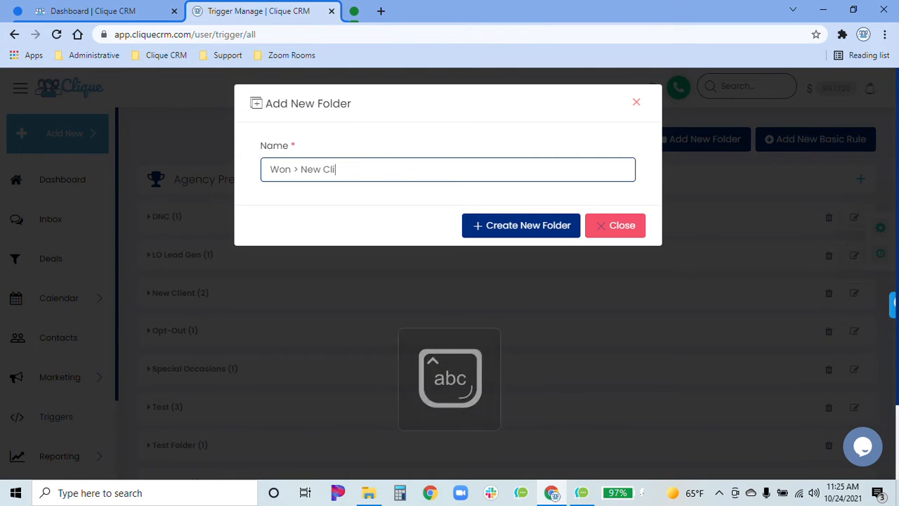
type("ent")
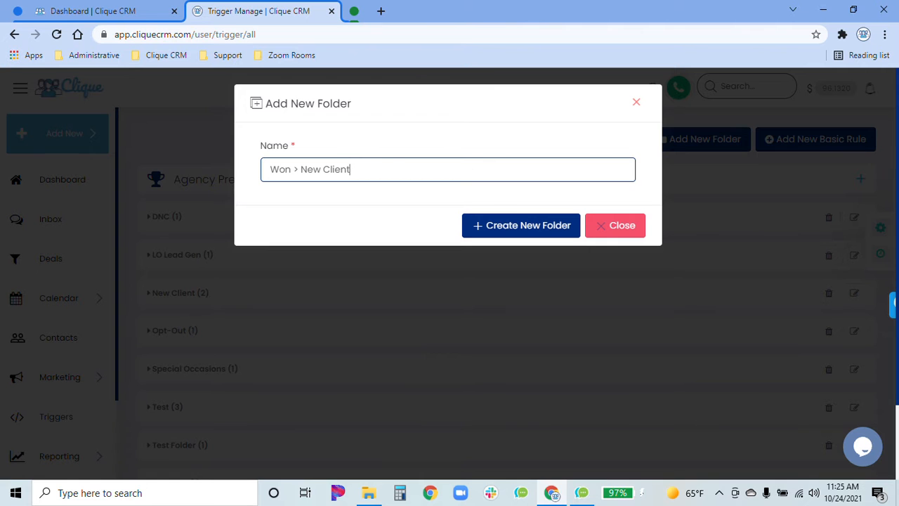
left_click(496, 232)
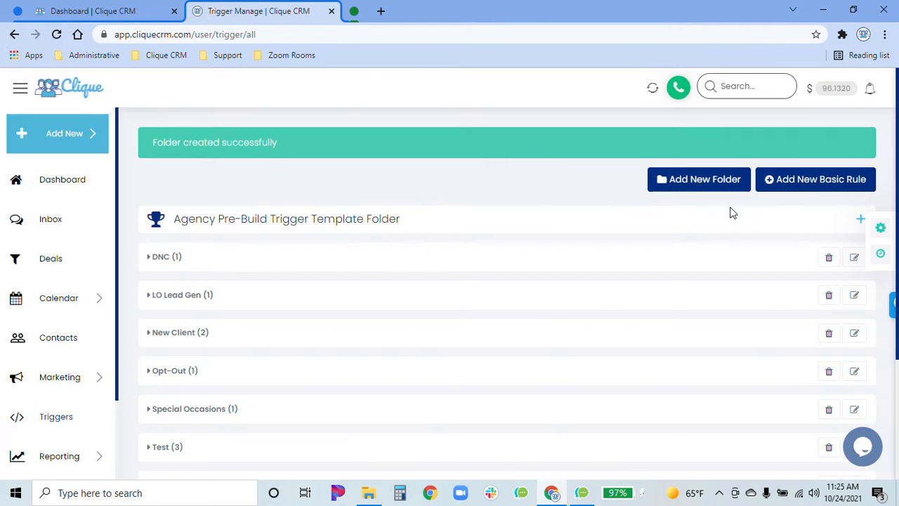
Start a new basic rule and title it "Won > New Client Campaign"
left_click(816, 182)
left_click(399, 168)
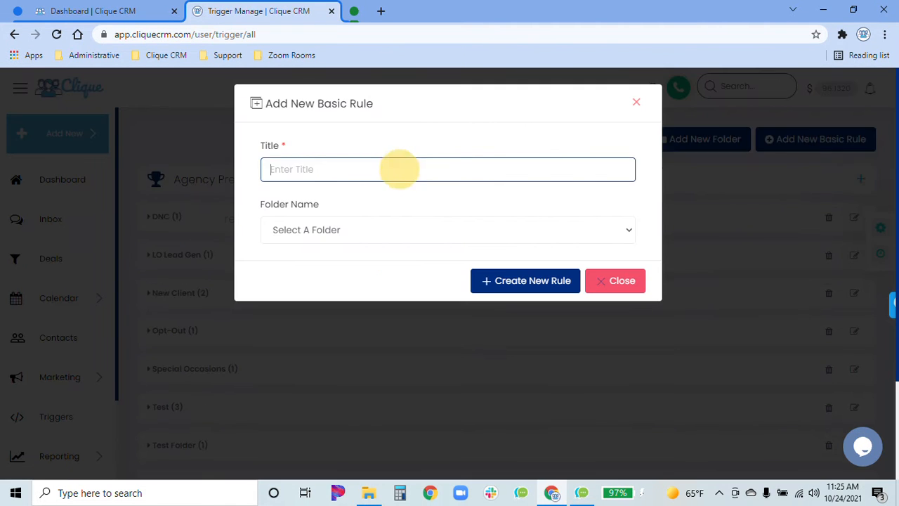
key("Caps_Lock")
type("W")
key("Caps_Lock")
type("on")
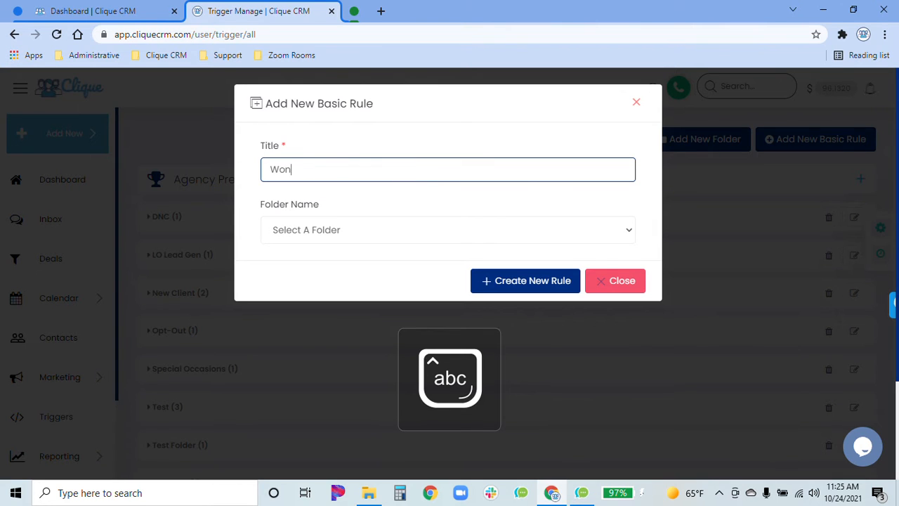
type(" >")
key("Caps_Lock")
type("N")
key("Caps_Lock")
type("ew")
key("Caps_Lock")
type("C")
key("Caps_Lock")
type("lient")
key("Caps_Lock")
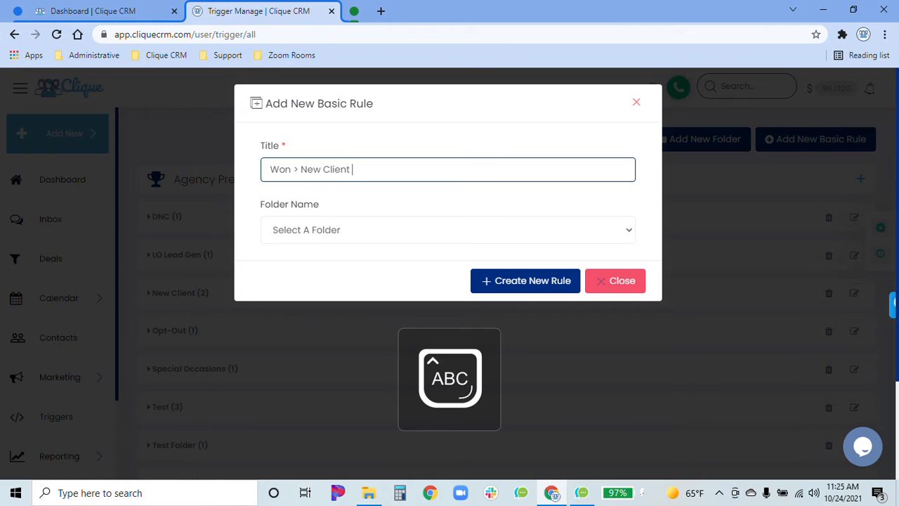
type("C")
key("Caps_Lock")
type("ampaign")
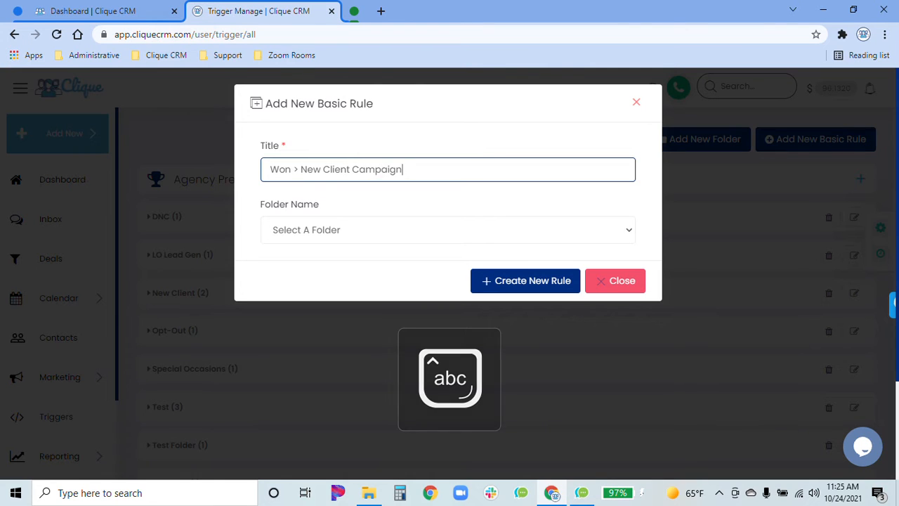
Assign the new rule to the "Won > New Client" folder and create it
left_click(458, 198)
left_click(432, 226)
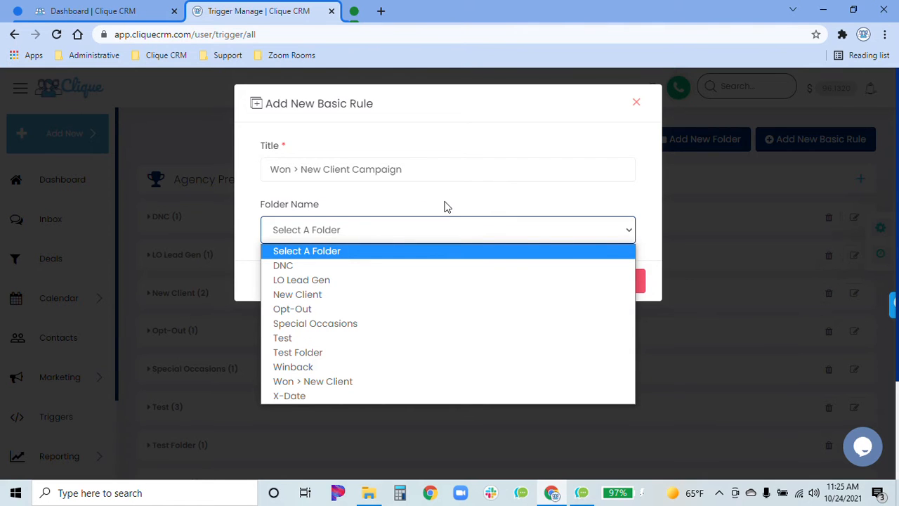
left_click(363, 383)
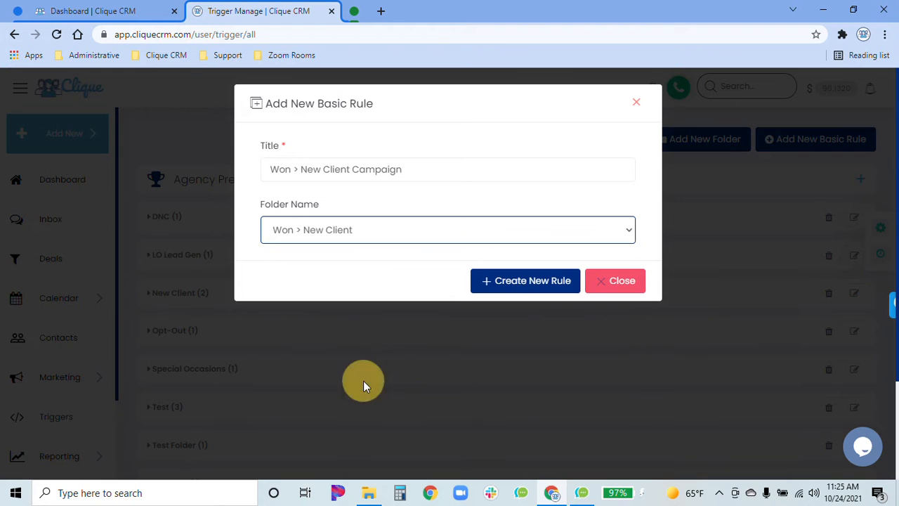
left_click(532, 282)
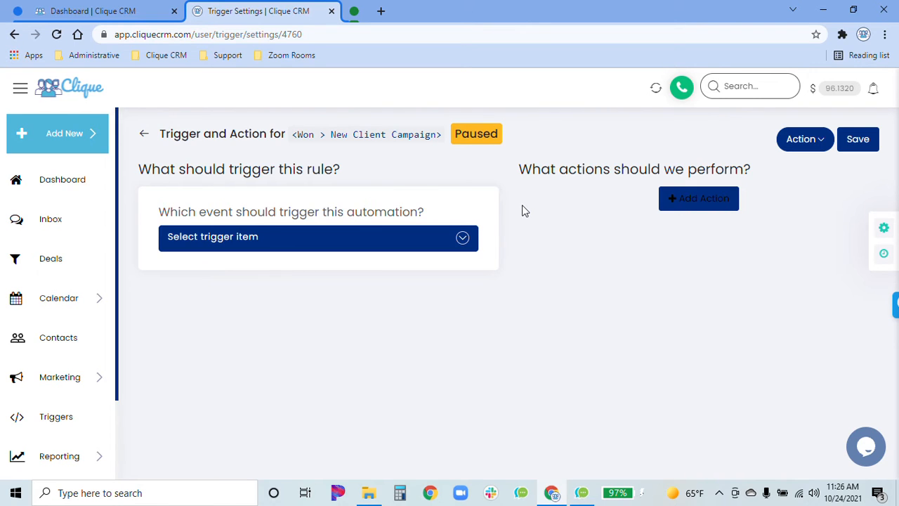
Set the event that triggers the rule to Deal Won/Lost
left_click(321, 250)
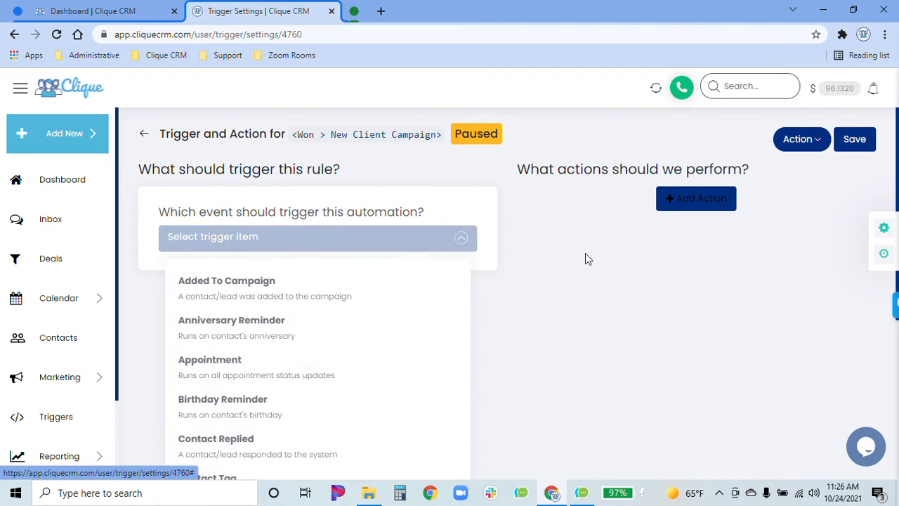
scroll(548, 291, "down", 2)
scroll(550, 291, "down", 2)
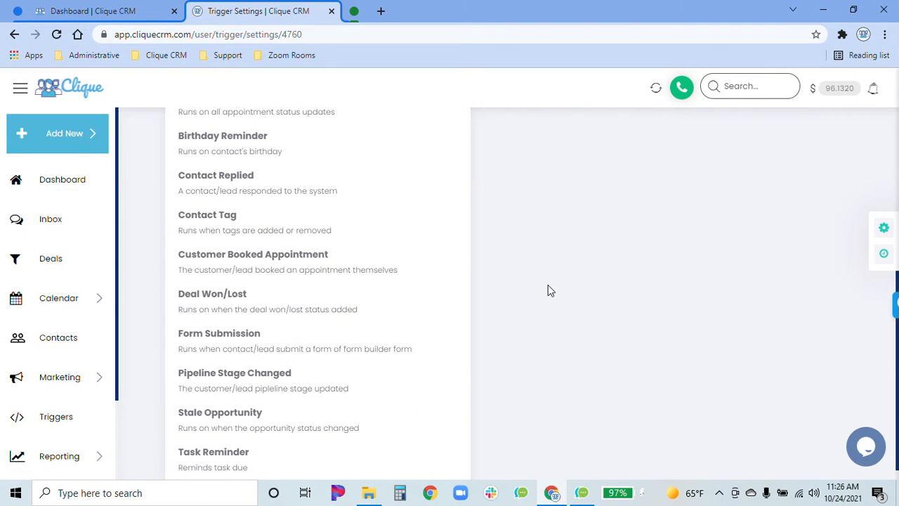
left_click(263, 297)
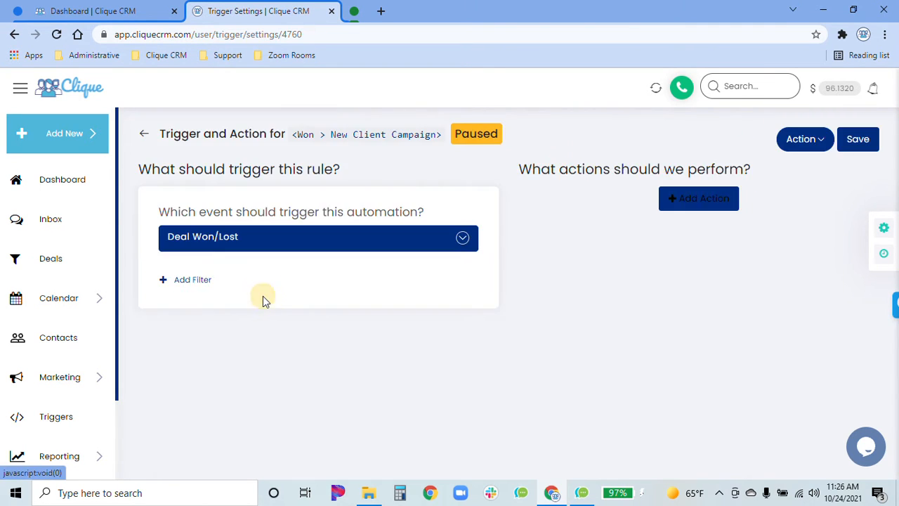
Add a filter to the trigger with the Sales Pipeline and the Deal Won condition
left_click(186, 282)
left_click(232, 314)
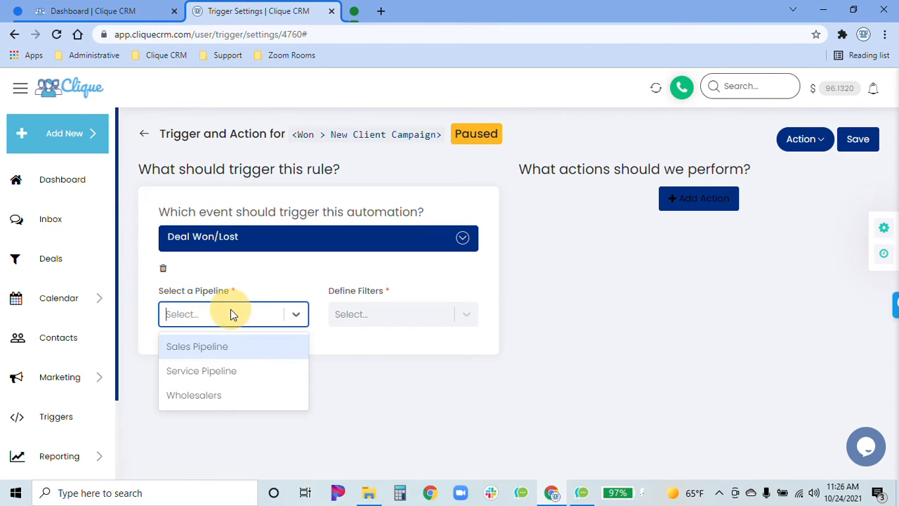
left_click(222, 350)
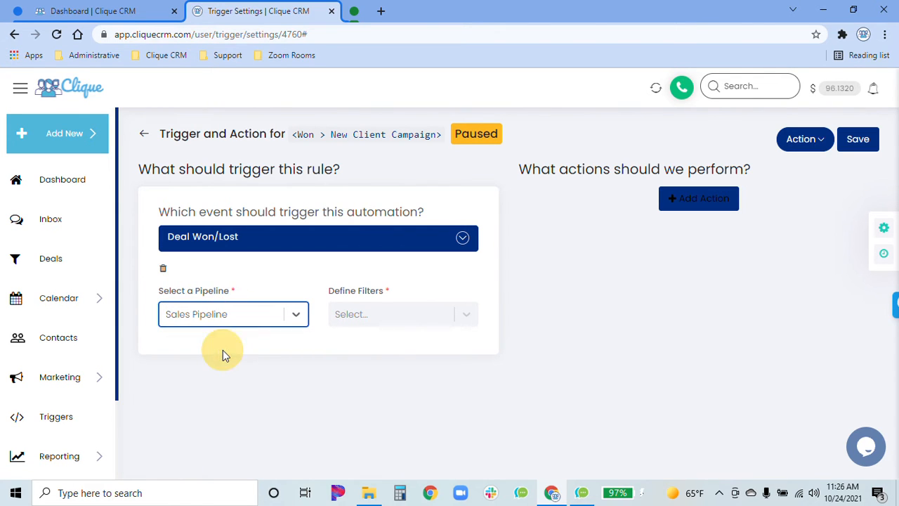
left_click(395, 317)
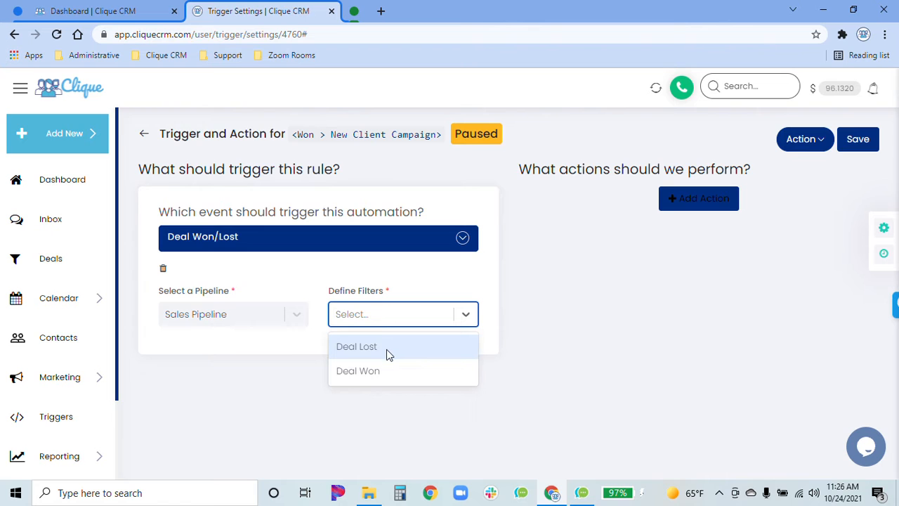
left_click(379, 372)
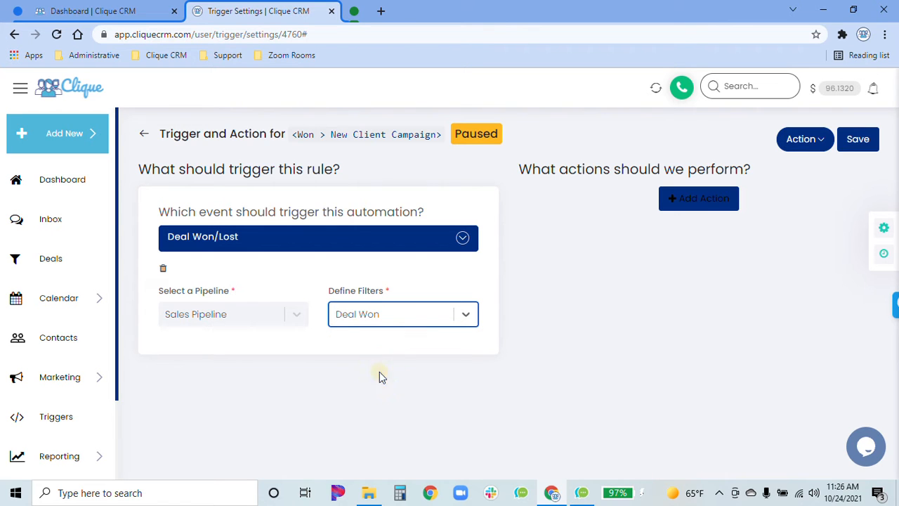
Add an Add To Campaign action to the rule that uses the Client Onboarding campaign
left_click(723, 200)
left_click(690, 235)
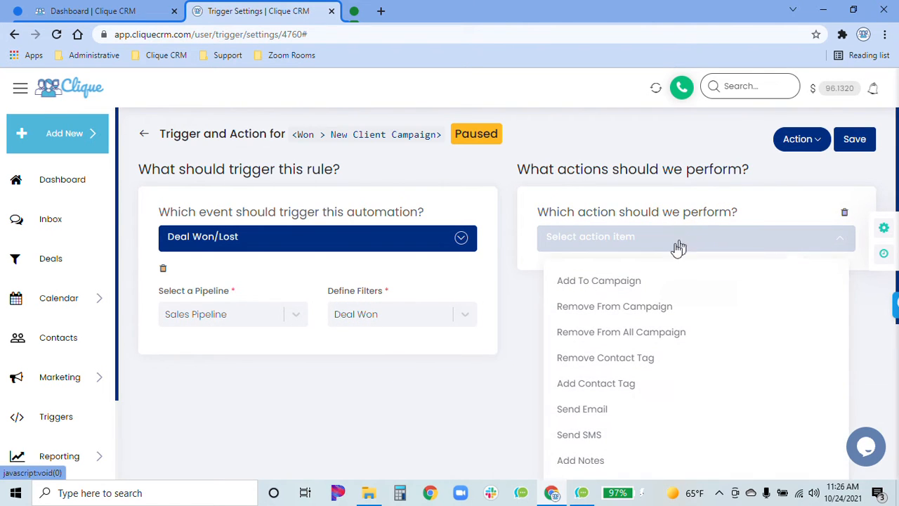
left_click(636, 281)
left_click(653, 299)
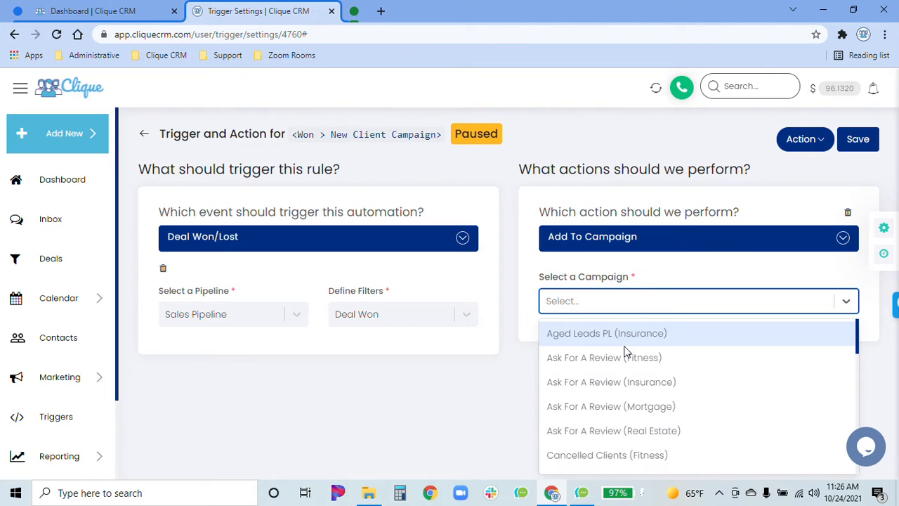
scroll(681, 425, "down", 1)
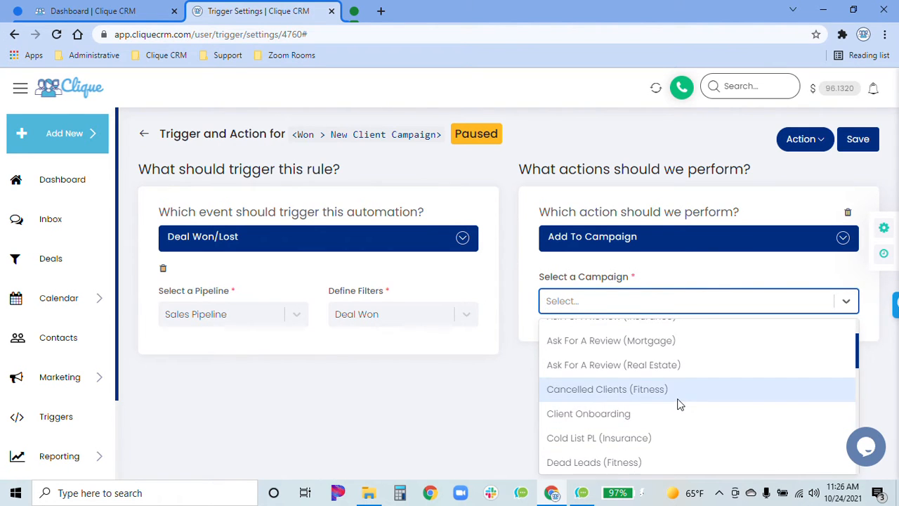
left_click(655, 423)
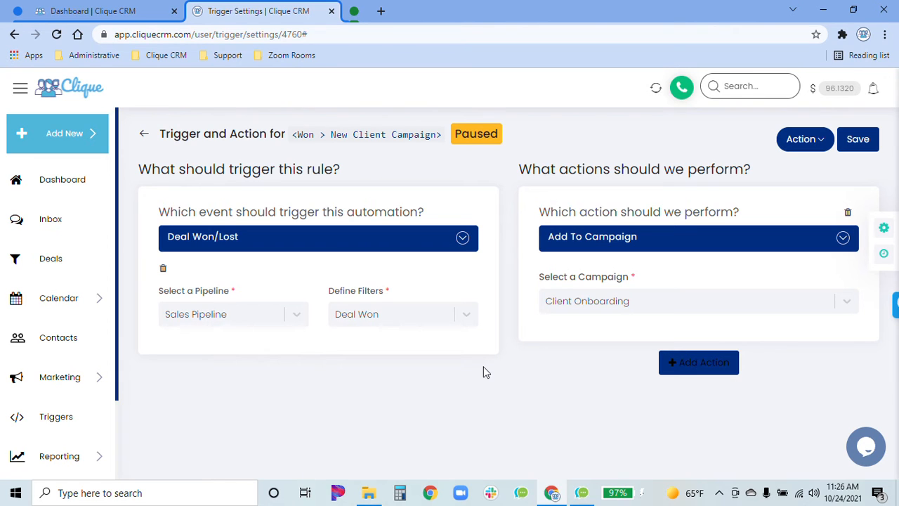
Add a second action, Add Contact Tag, that applies the CLIENT tag
left_click(670, 366)
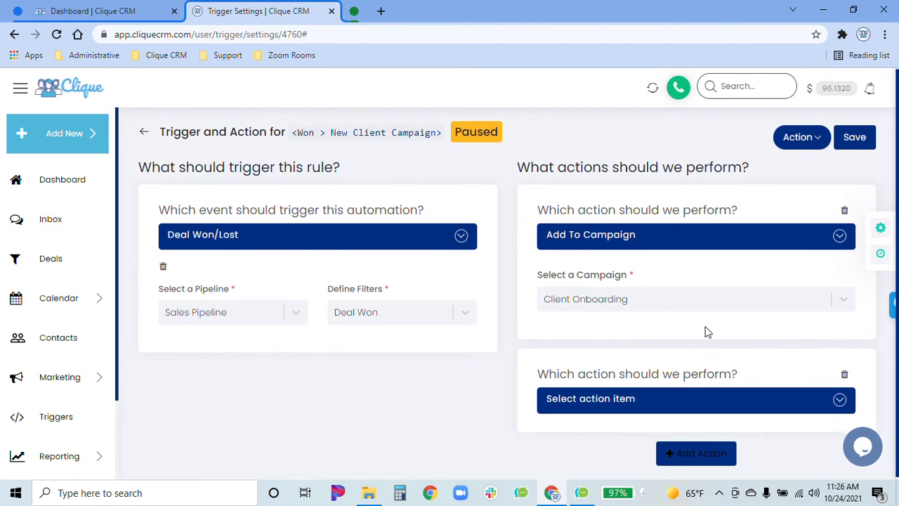
left_click(664, 400)
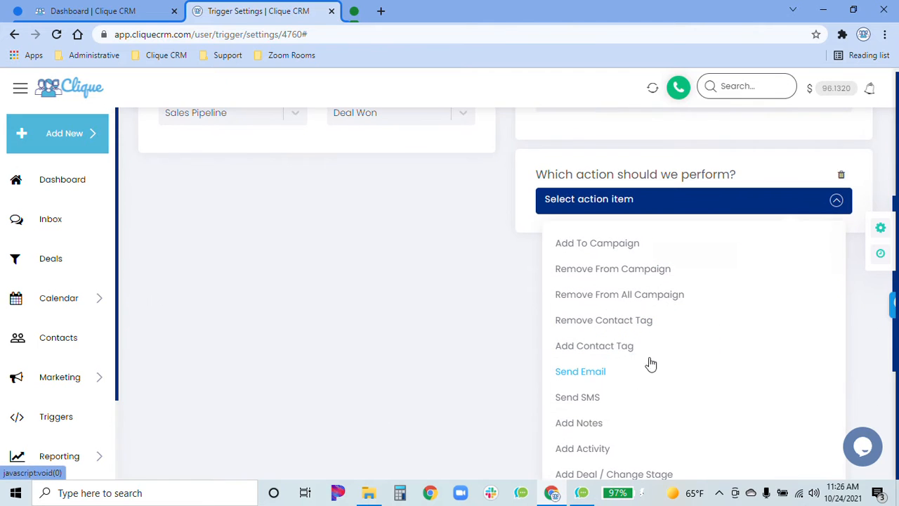
left_click(631, 344)
left_click(619, 390)
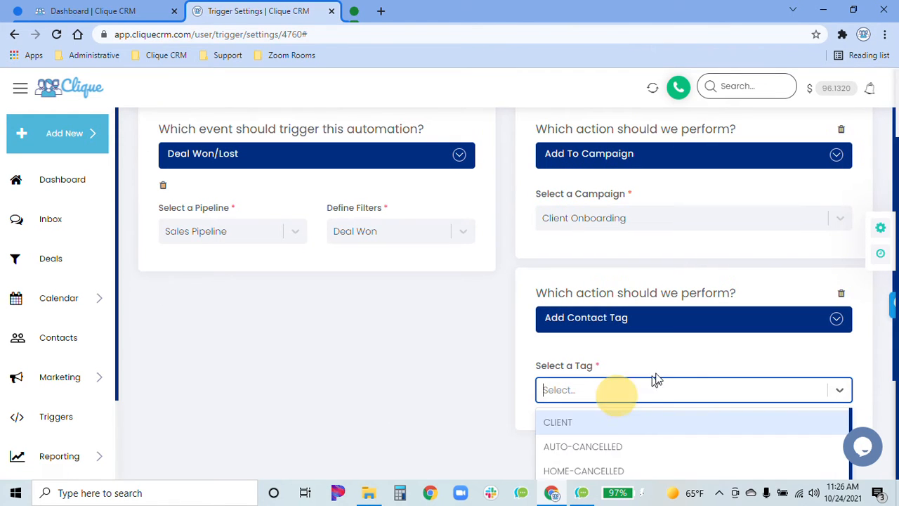
left_click(617, 417)
left_click(658, 355)
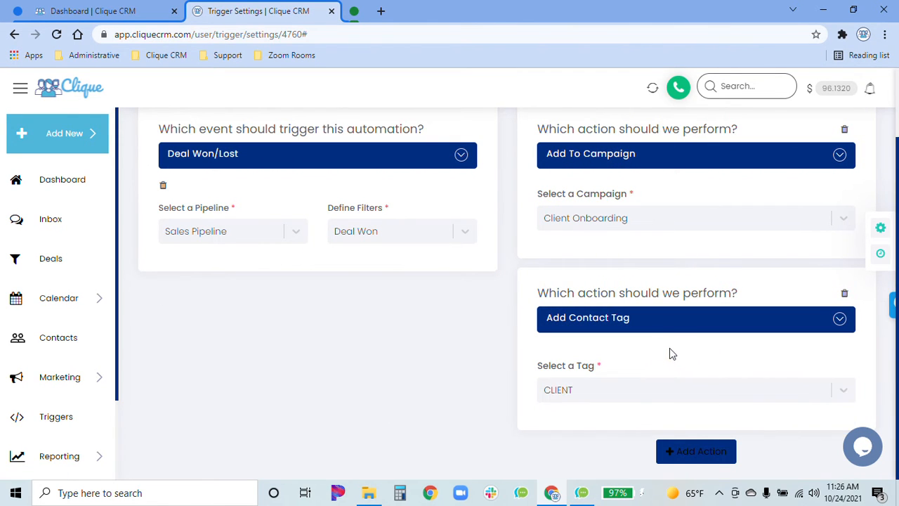
Add a third action, Send SMS, to the rule
left_click(699, 452)
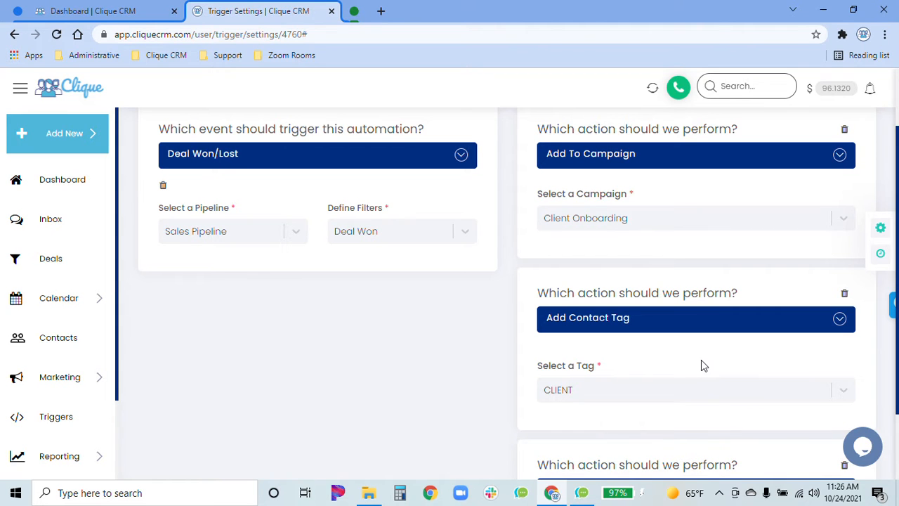
scroll(695, 344, "down", 1)
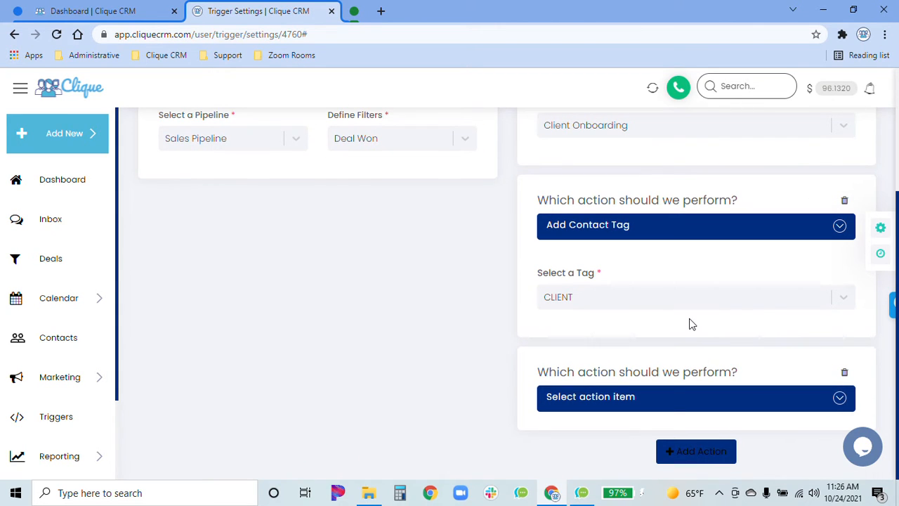
left_click(668, 399)
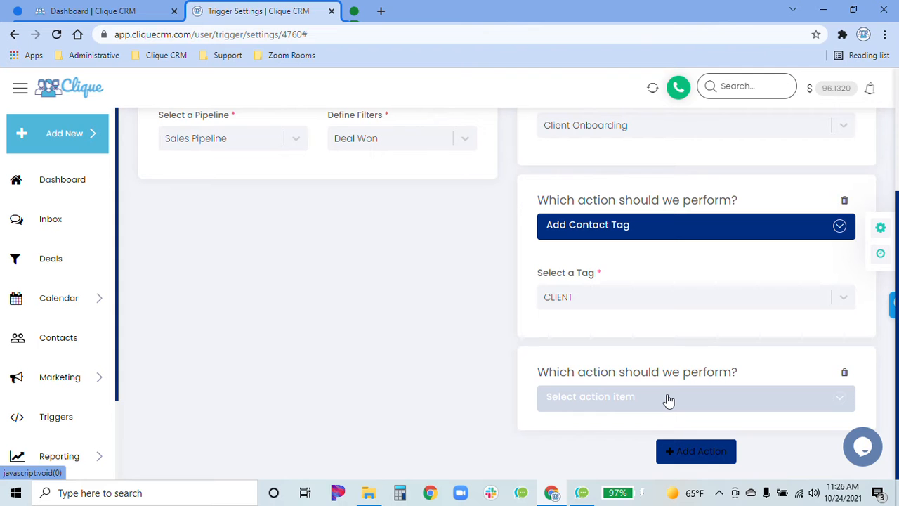
scroll(679, 347, "down", 2)
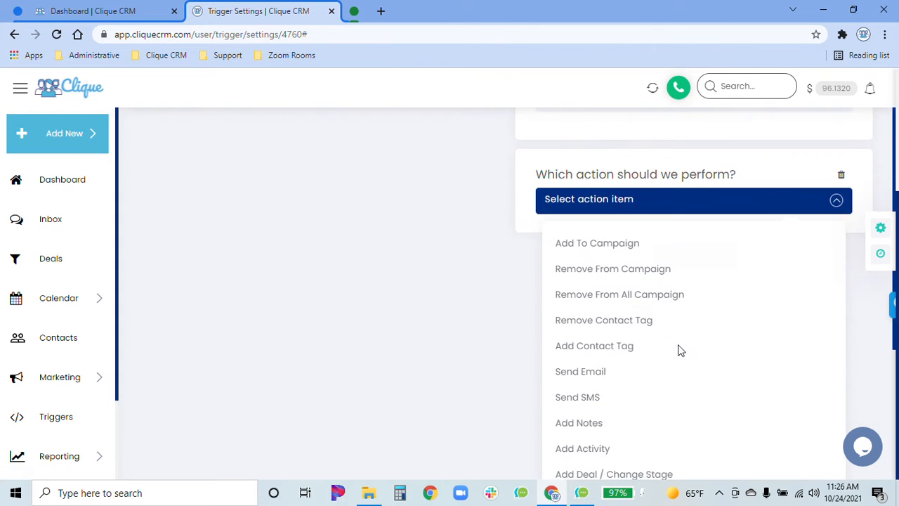
scroll(678, 349, "down", 1)
left_click(584, 331)
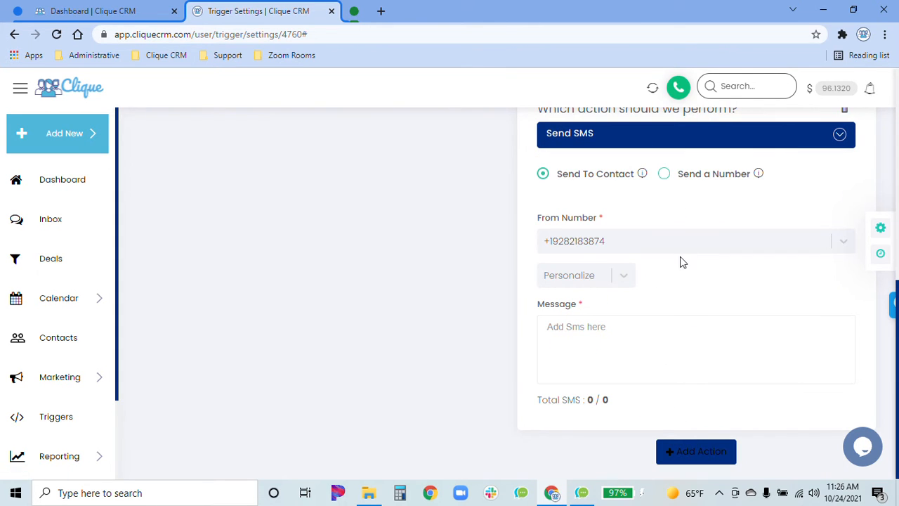
Set the SMS action to Send a Number and enter the recipient's phone number
left_click(664, 174)
left_click(656, 241)
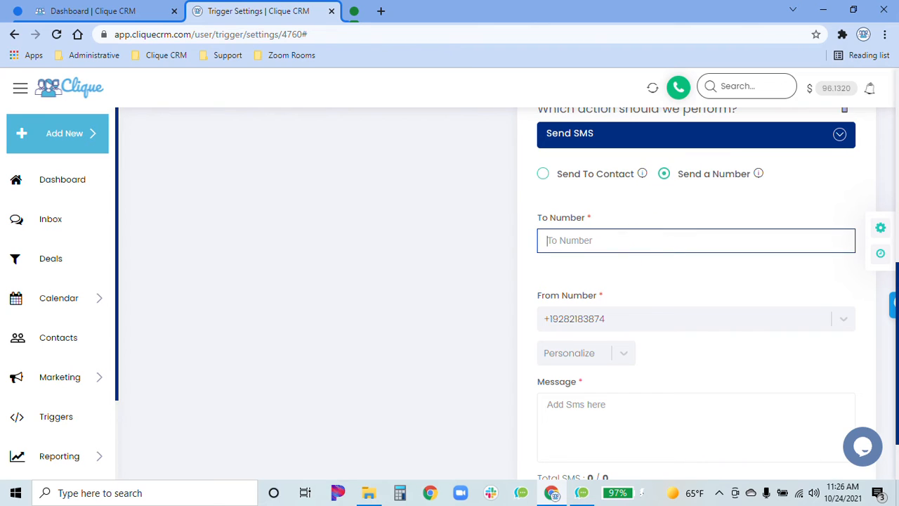
left_click(651, 281)
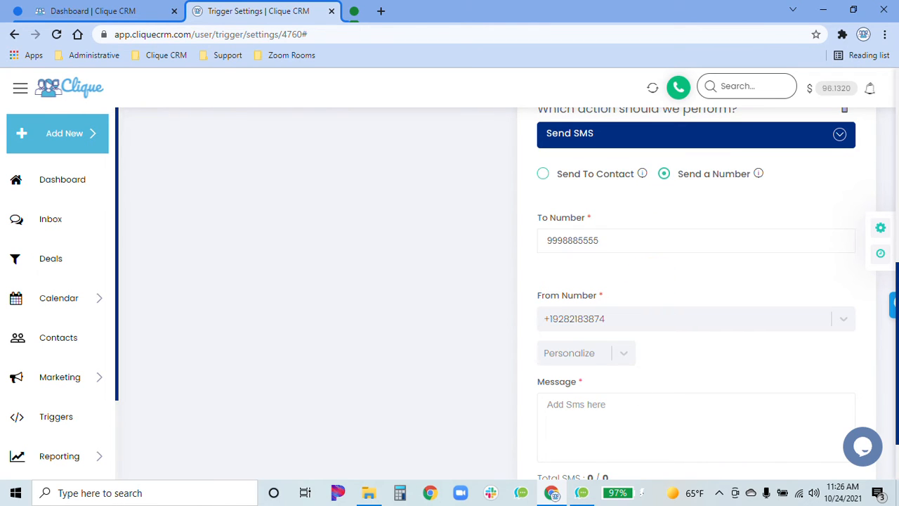
Write the SMS message "New Client!" followed by the FIRST NAME and LAST NAME personalization fields
left_click(632, 407)
type("New Client")
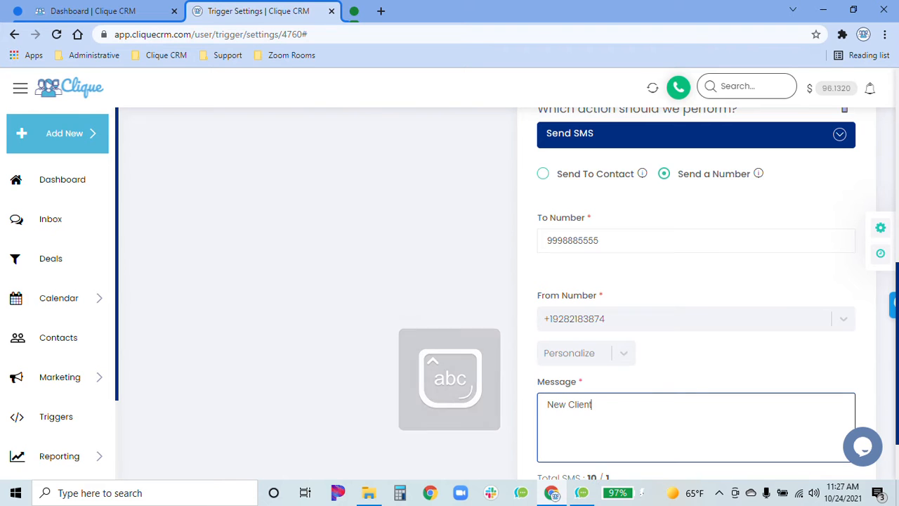
type("!")
left_click(624, 354)
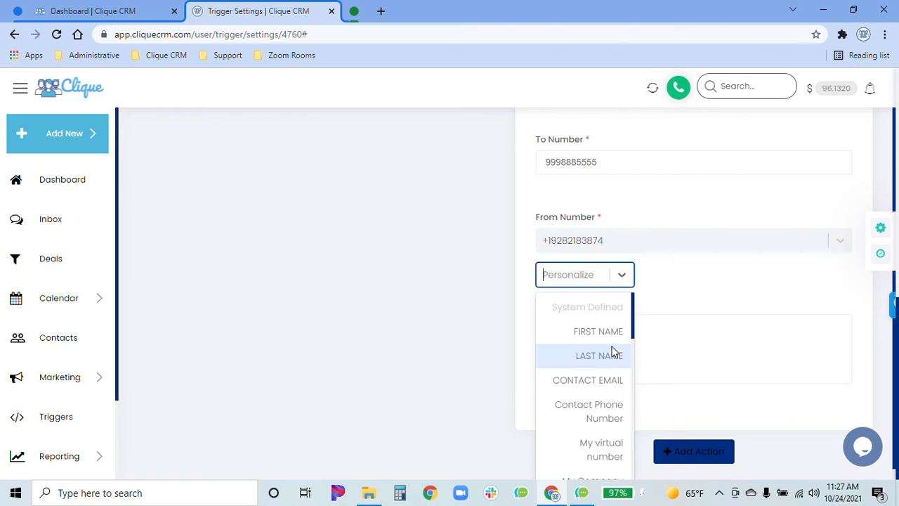
left_click(602, 330)
left_click(607, 278)
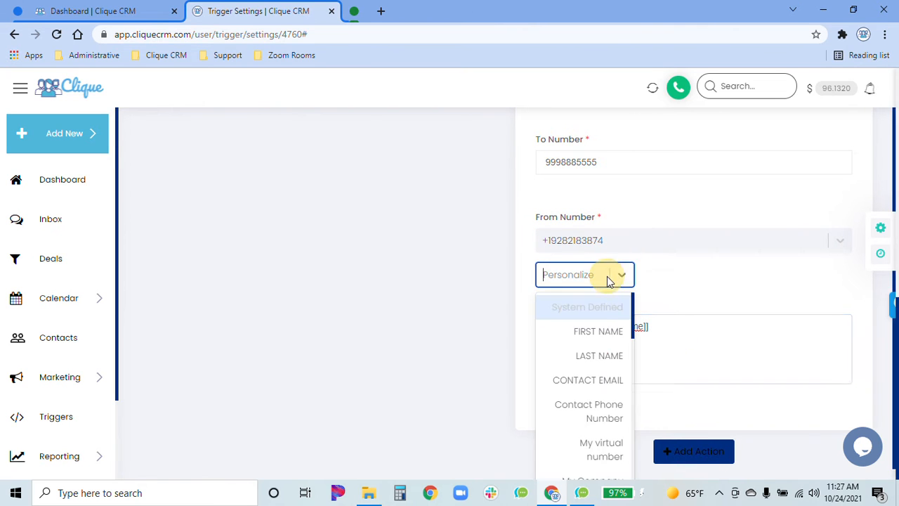
left_click(592, 352)
left_click(736, 329)
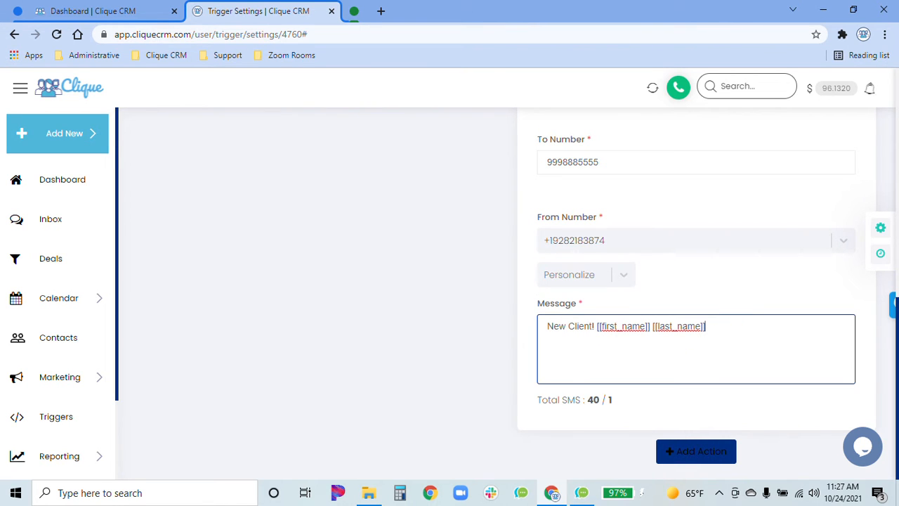
Add a fourth action, Add Activity, to the rule and look through the users it can be assigned to
scroll(735, 295, "up", 3)
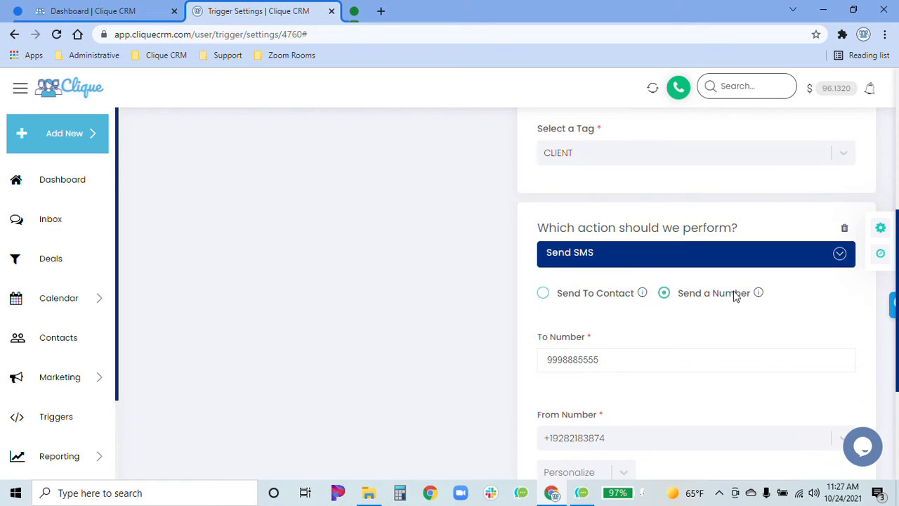
scroll(735, 293, "down", 2)
scroll(688, 455, "down", 1)
left_click(693, 450)
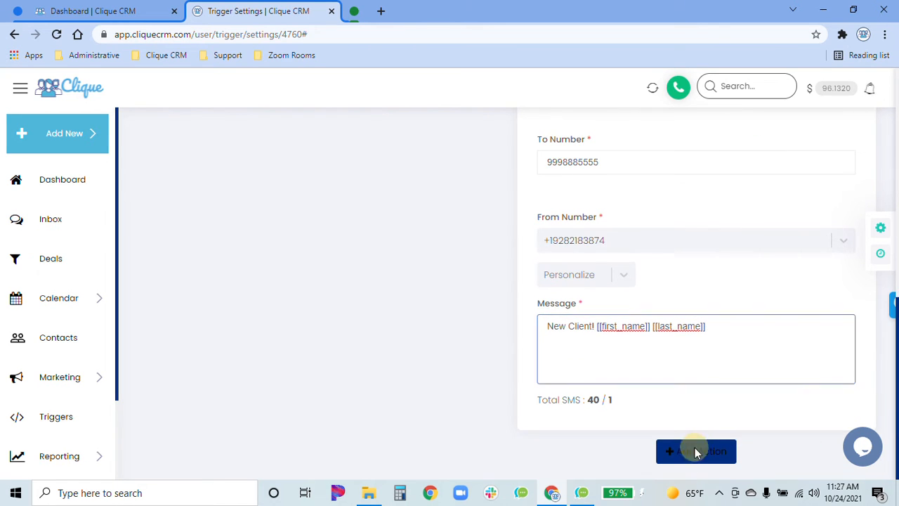
scroll(675, 428, "down", 1)
left_click(665, 404)
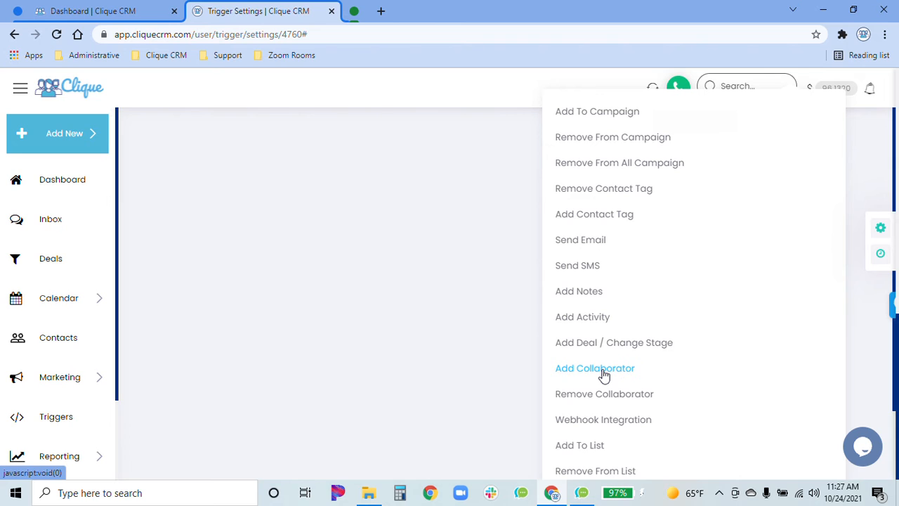
left_click(586, 320)
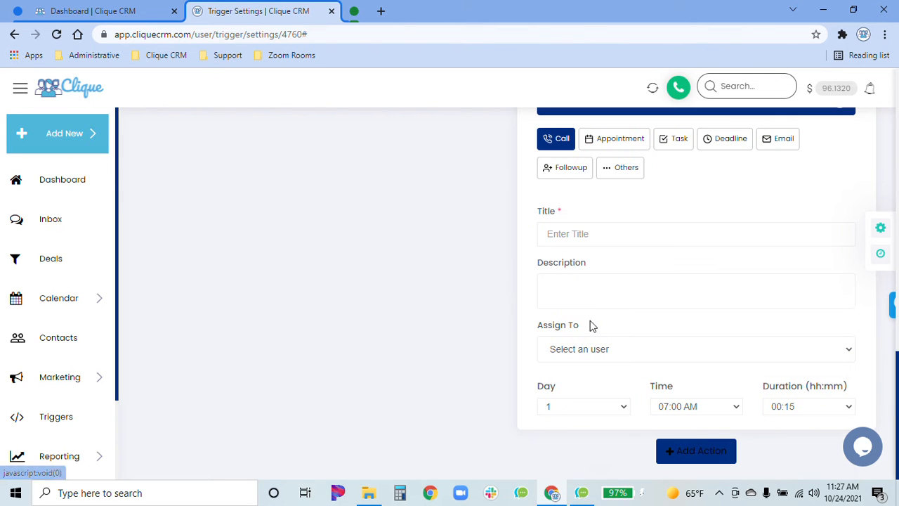
left_click(619, 350)
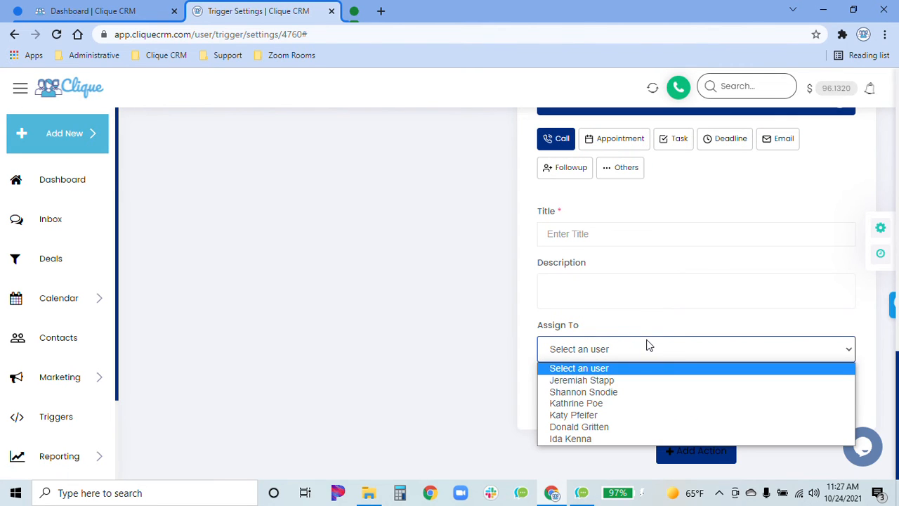
left_click(648, 345)
Look through the other available action types and delete the Add Activity action from the rule
scroll(648, 329, "up", 5)
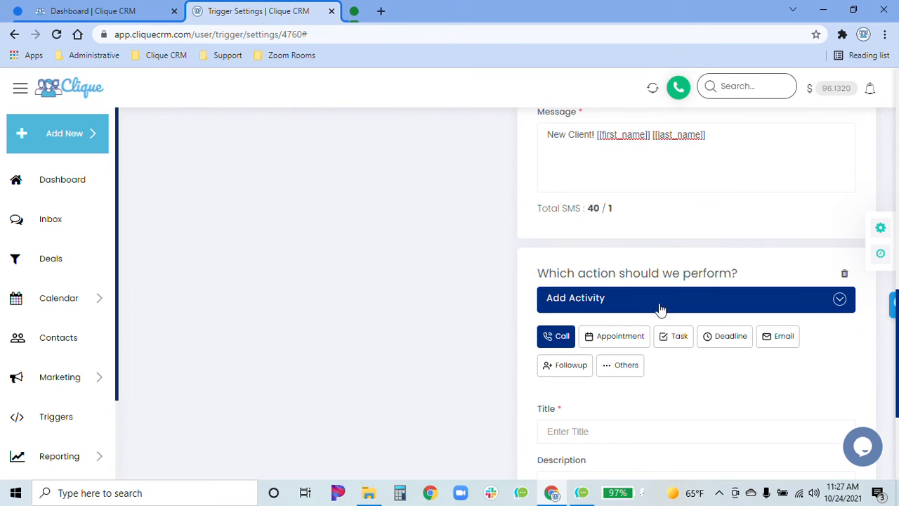
left_click(663, 301)
scroll(634, 356, "down", 3)
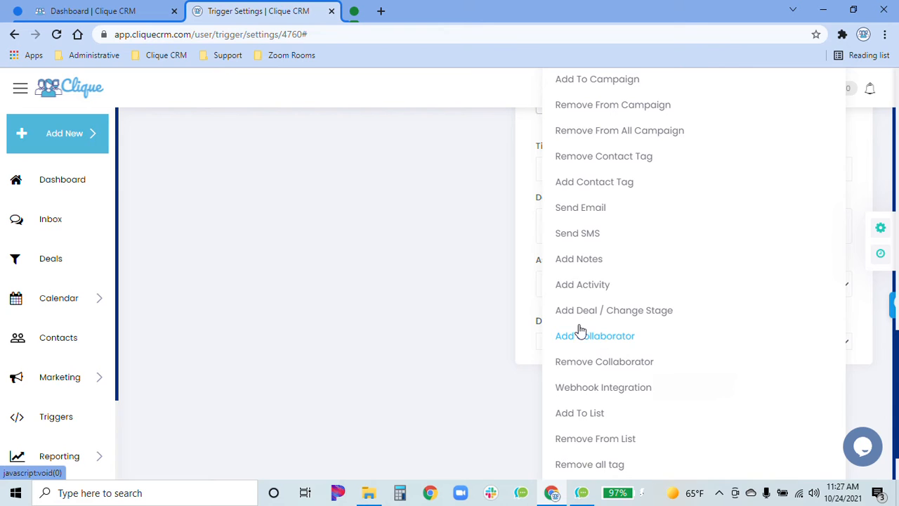
scroll(610, 354, "down", 1)
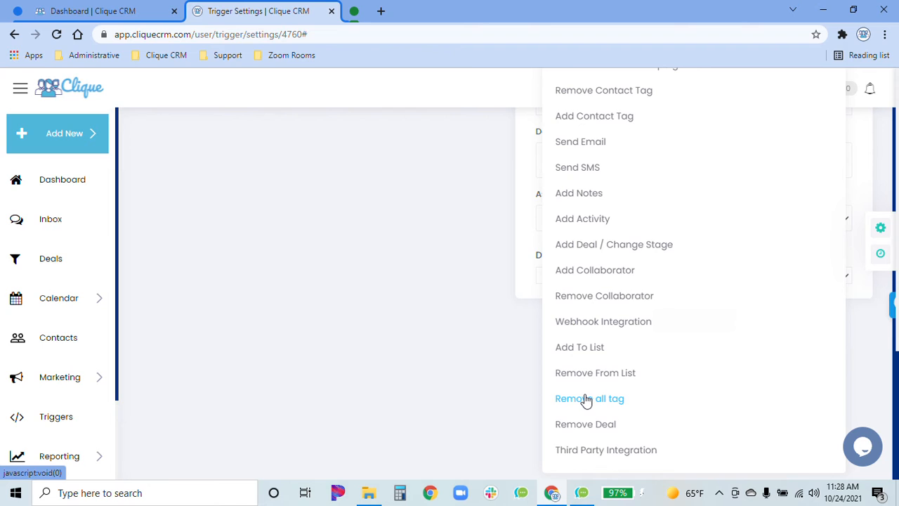
scroll(587, 398, "up", 3)
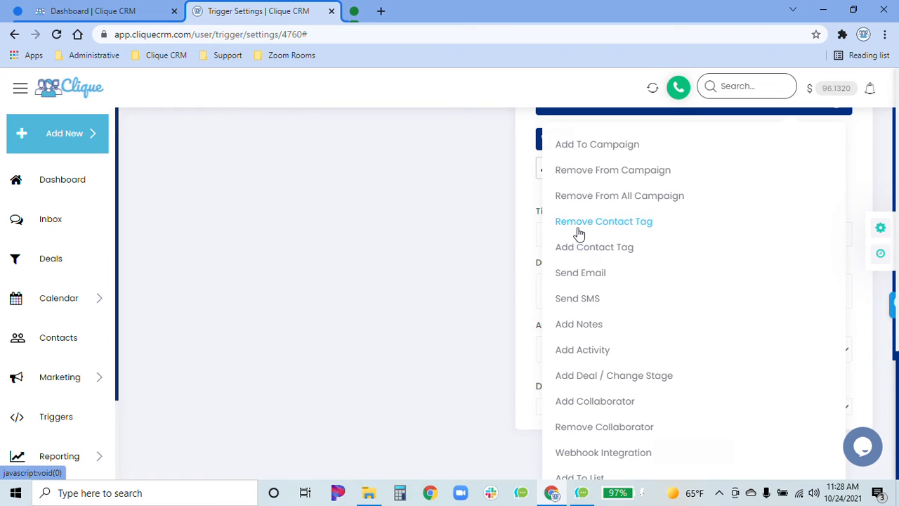
scroll(600, 229, "up", 2)
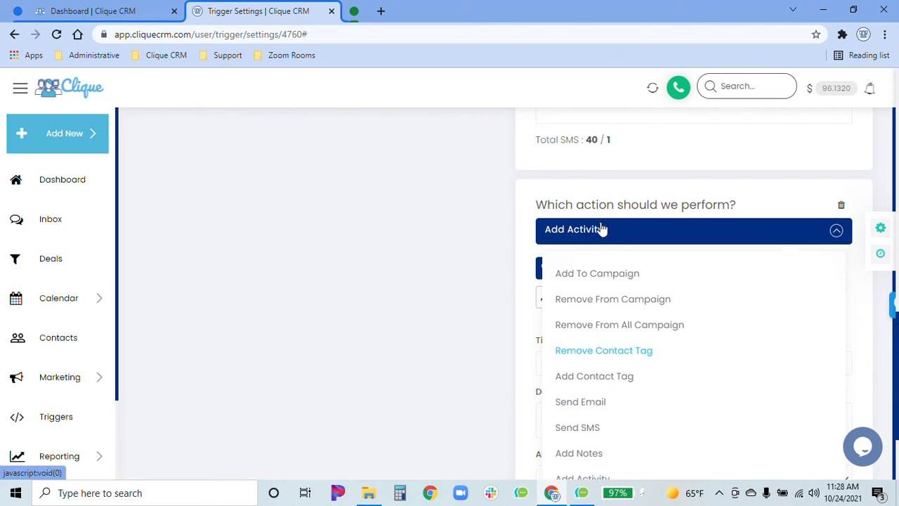
left_click(843, 209)
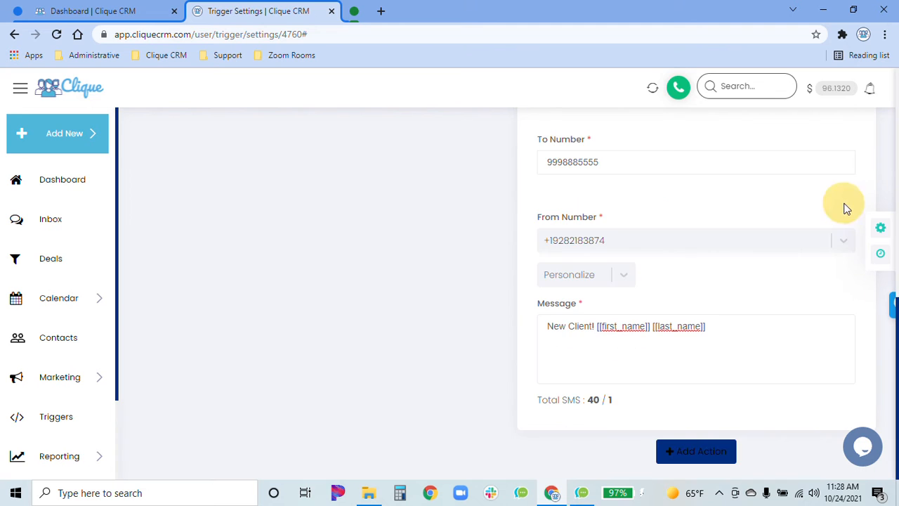
Review the rule's Deal Won/Lost trigger and its campaign, contact tag and SMS actions
scroll(699, 319, "up", 5)
scroll(699, 329, "up", 2)
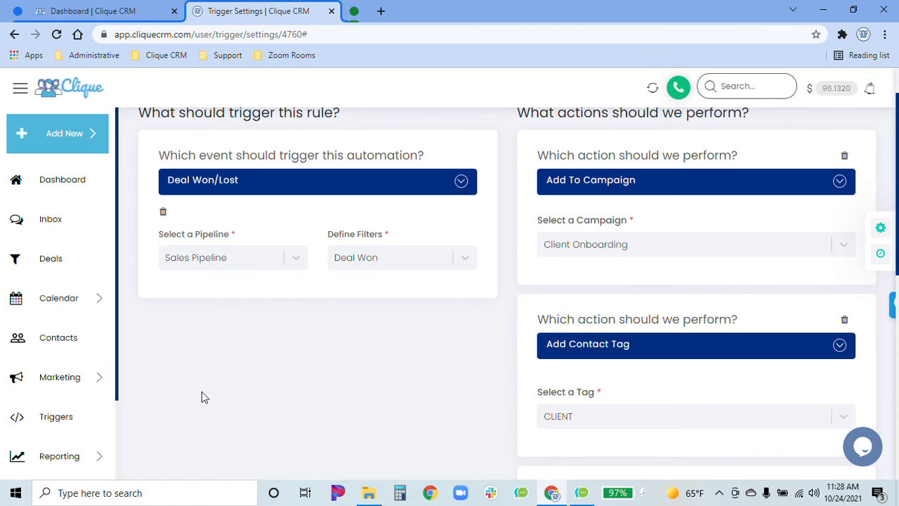
left_click(101, 386)
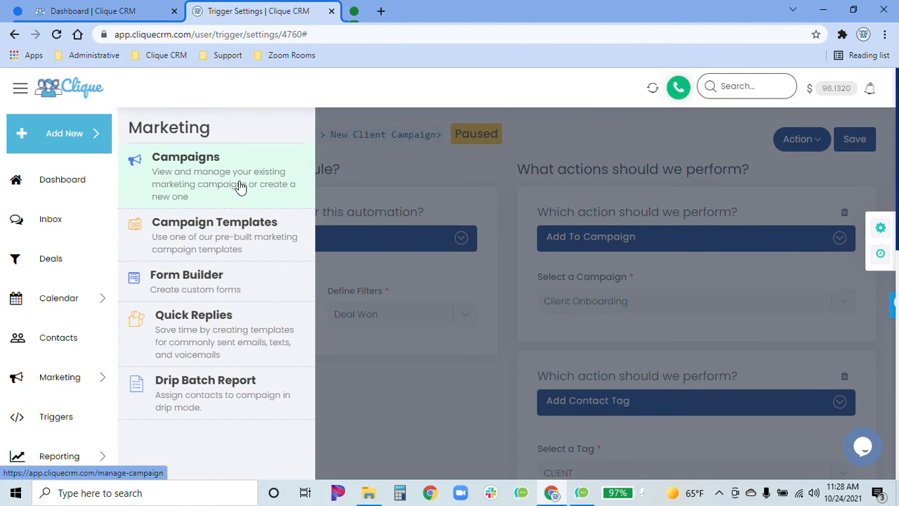
left_click(625, 172)
scroll(723, 267, "down", 4)
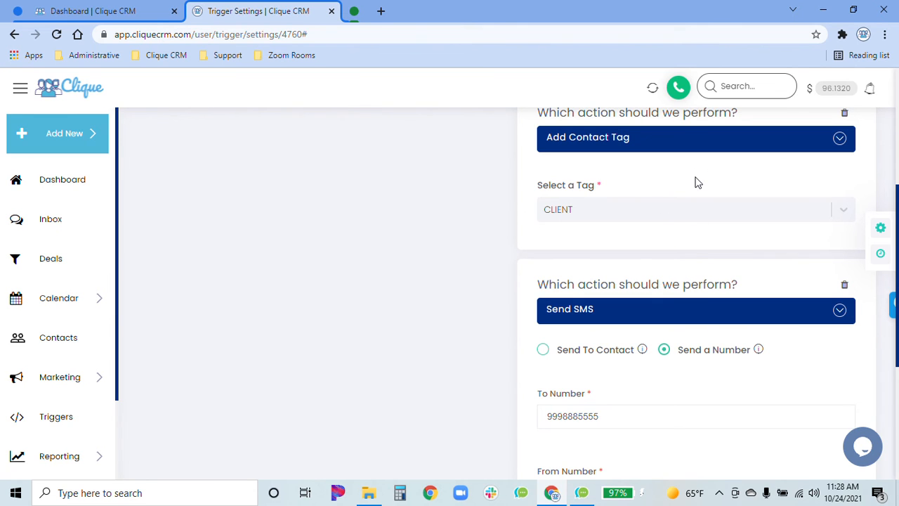
scroll(675, 281, "down", 3)
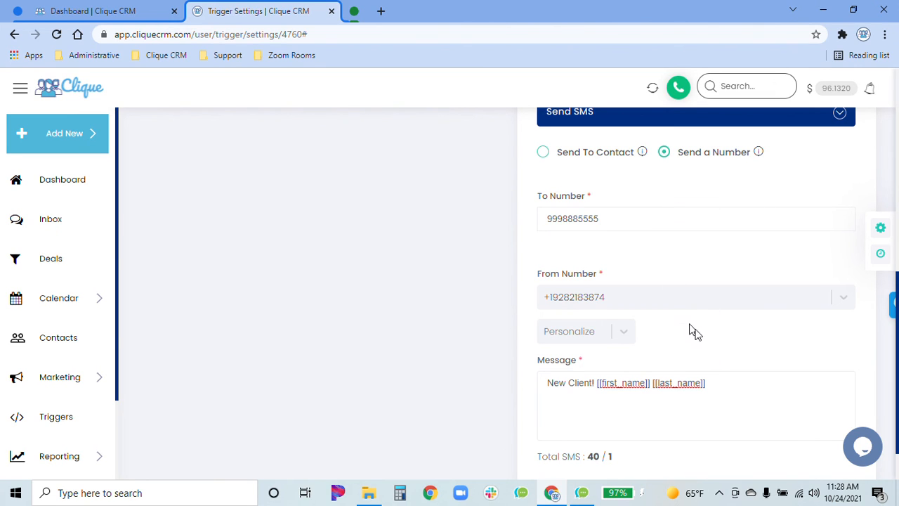
scroll(729, 342, "up", 5)
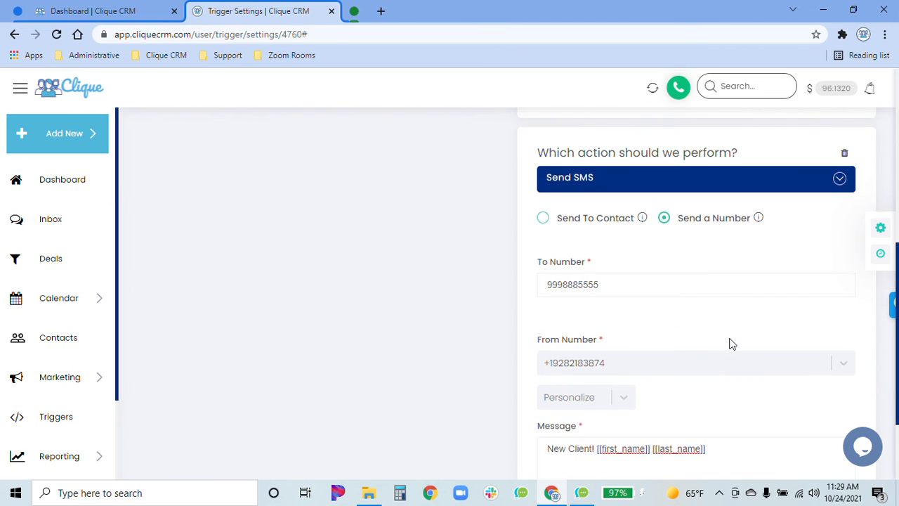
scroll(729, 347, "up", 3)
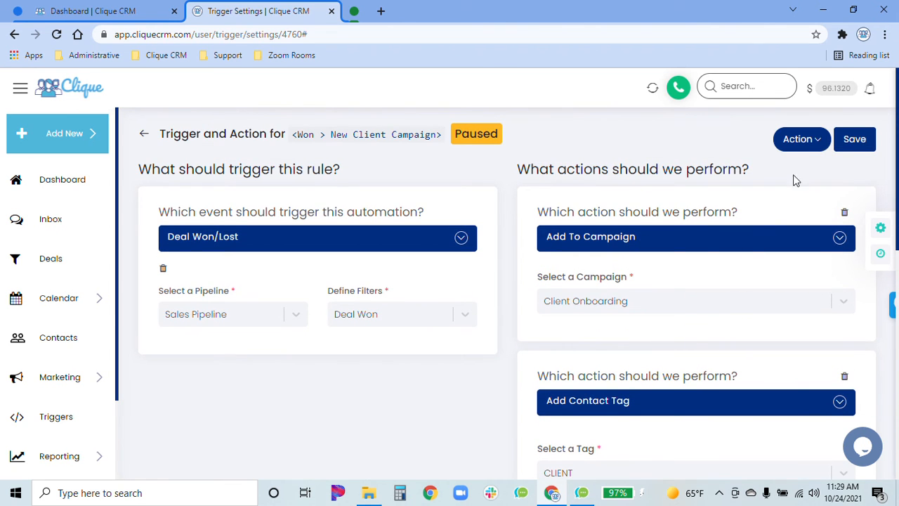
Save the trigger settings and activate the rule
left_click(868, 142)
left_click(816, 179)
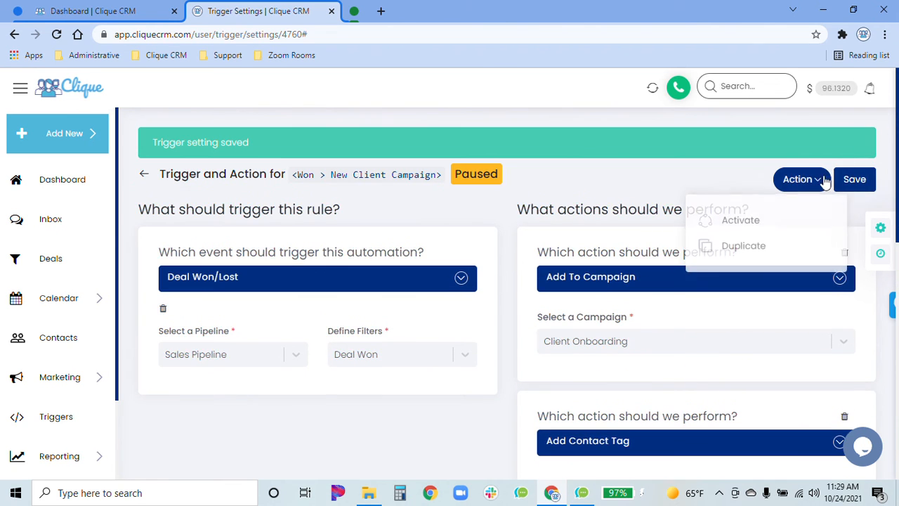
left_click(764, 219)
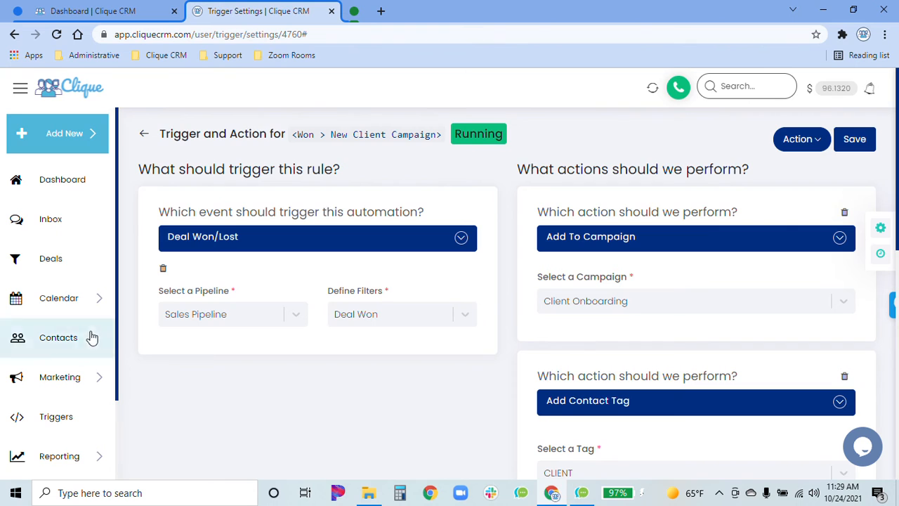
Open the Deals board with the Sales Pipeline selected
left_click(80, 268)
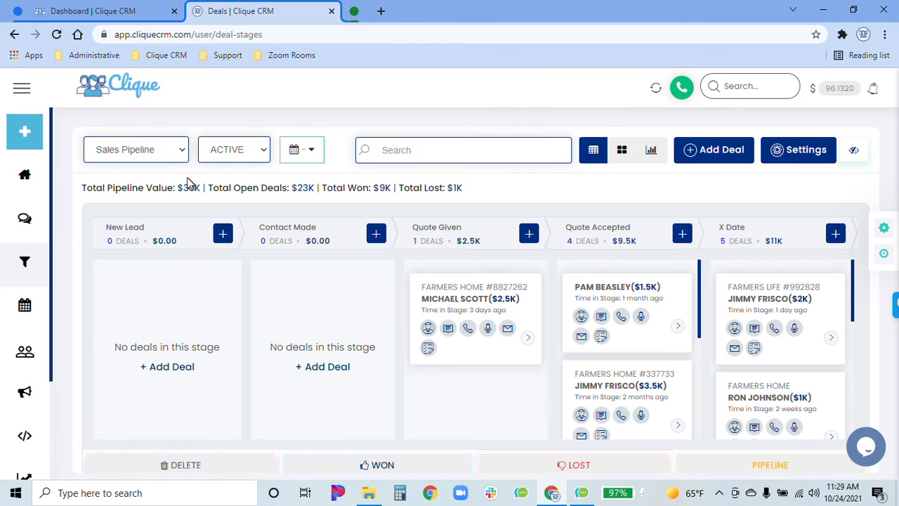
left_click(158, 159)
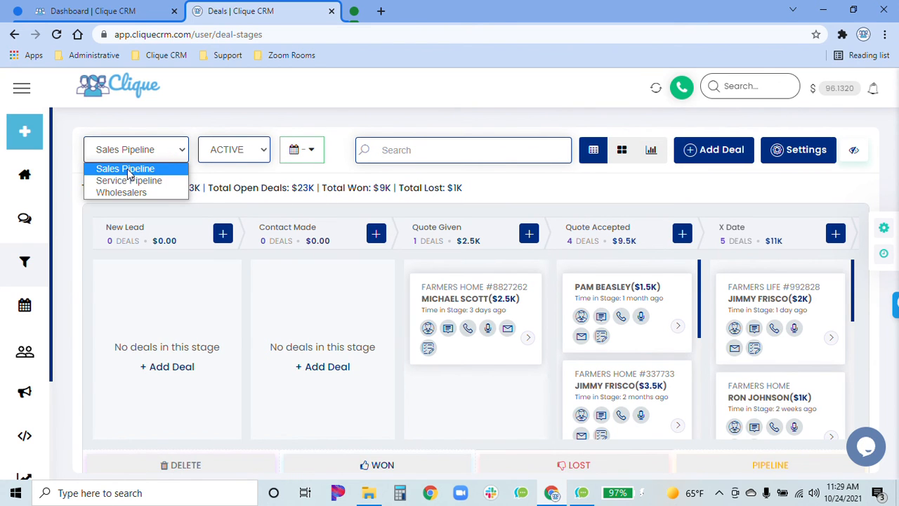
left_click(127, 169)
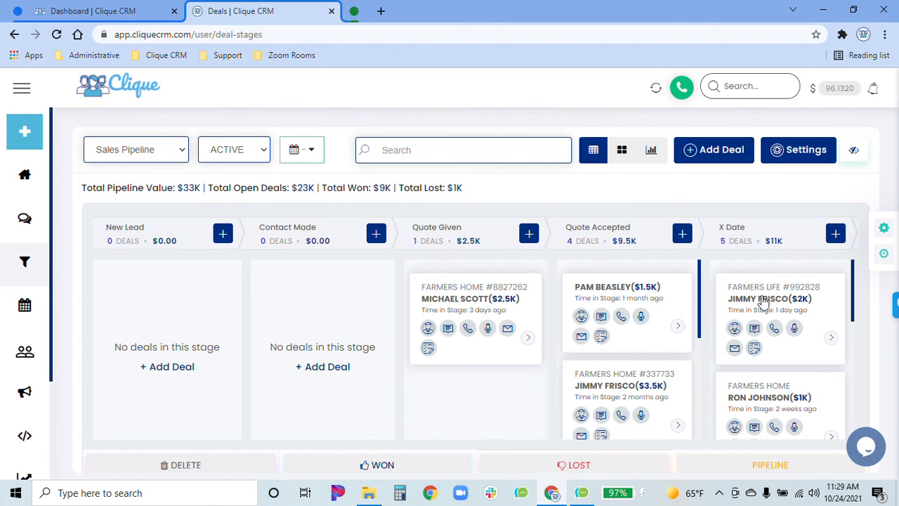
Move the $1.5K deal from the Quote Accepted stage to Won
left_click_drag(661, 292, 404, 476)
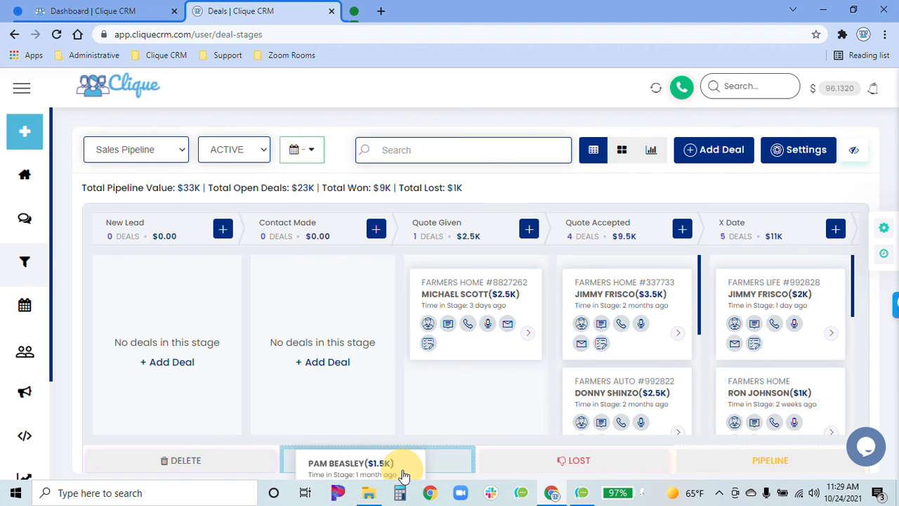
left_click_drag(404, 476, 652, 277)
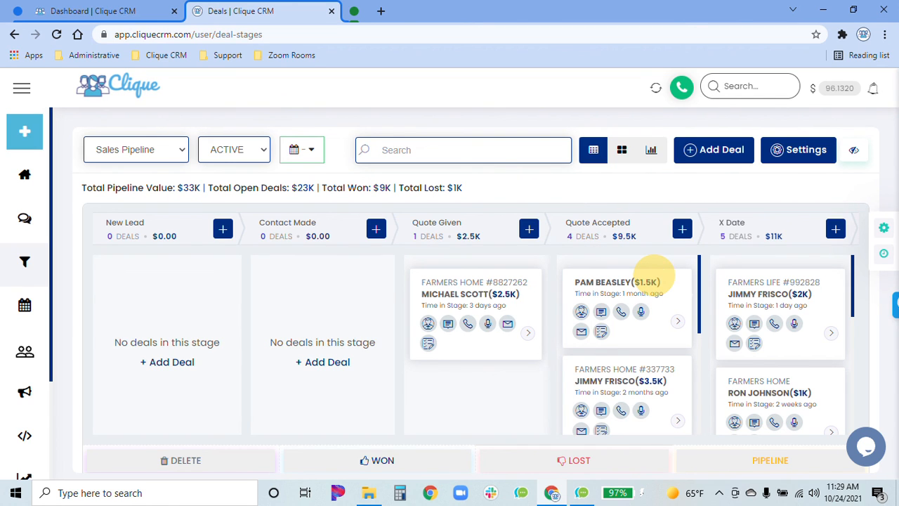
left_click_drag(653, 276, 425, 468)
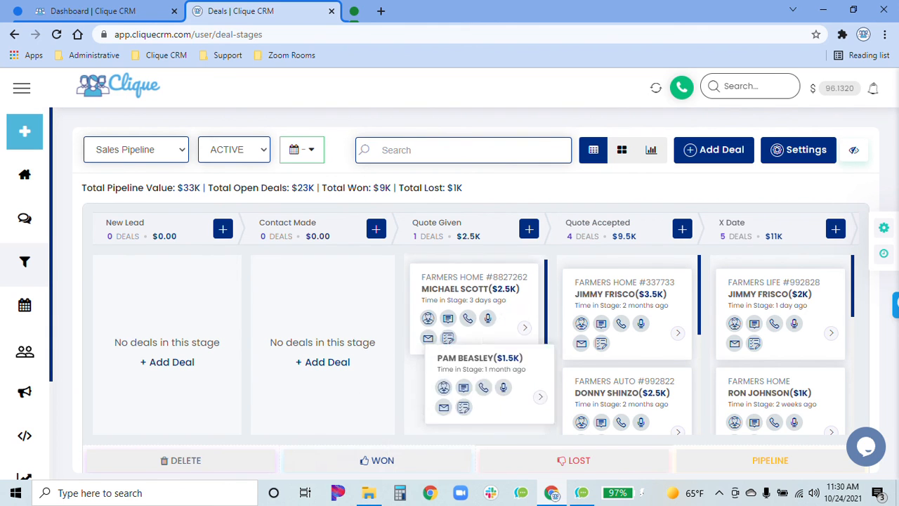